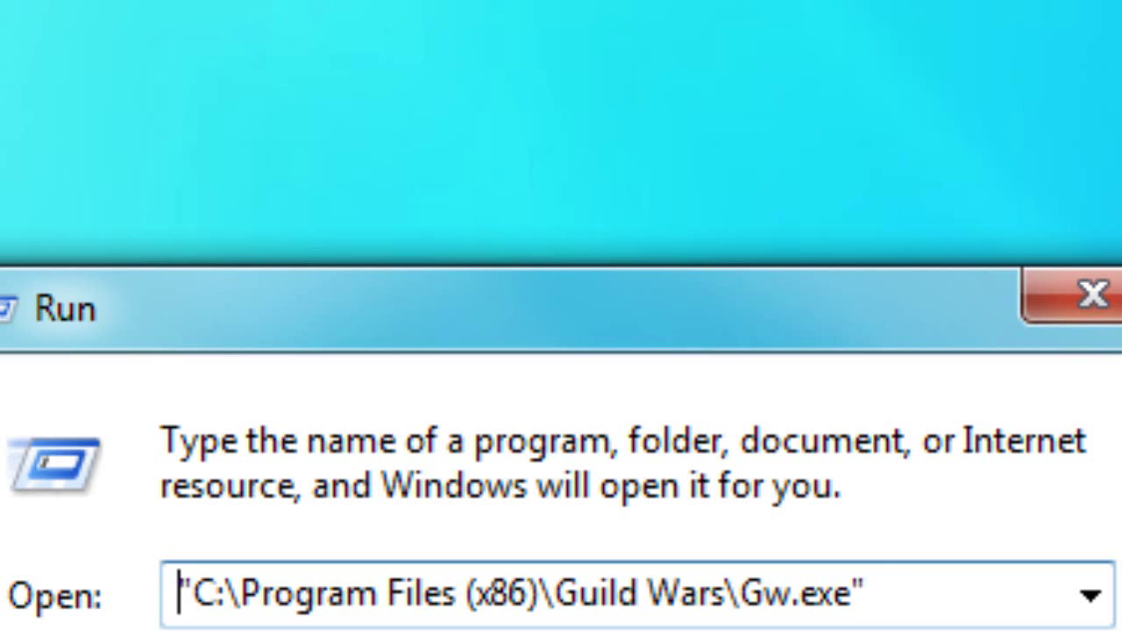
# - Append a space and the -command switch after the quoted Gw.exe path
pyautogui.hotkey('shift', 'Right')
pyautogui.hotkey('shift', 'Right')
pyautogui.hotkey('shift', 'Right')
pyautogui.hotkey('shift', 'Right')
pyautogui.hotkey('shift', 'Right')
pyautogui.hotkey('shift', 'Right')
pyautogui.hotkey('shift', 'Right')
pyautogui.hotkey('shift', 'Right')
pyautogui.hotkey('shift', 'Right')
pyautogui.hotkey('shift', 'Right')
pyautogui.hotkey('shift', 'Right')
pyautogui.hotkey('shift', 'Right')
pyautogui.hotkey('shift', 'Right')
pyautogui.hotkey('shift', 'Right')
pyautogui.hotkey('shift', 'Right')
pyautogui.hotkey('shift', 'Right')
pyautogui.hotkey('shift', 'Right')
pyautogui.hotkey('shift', 'Right')
pyautogui.hotkey('shift', 'Right')
pyautogui.hotkey('shift', 'Right')
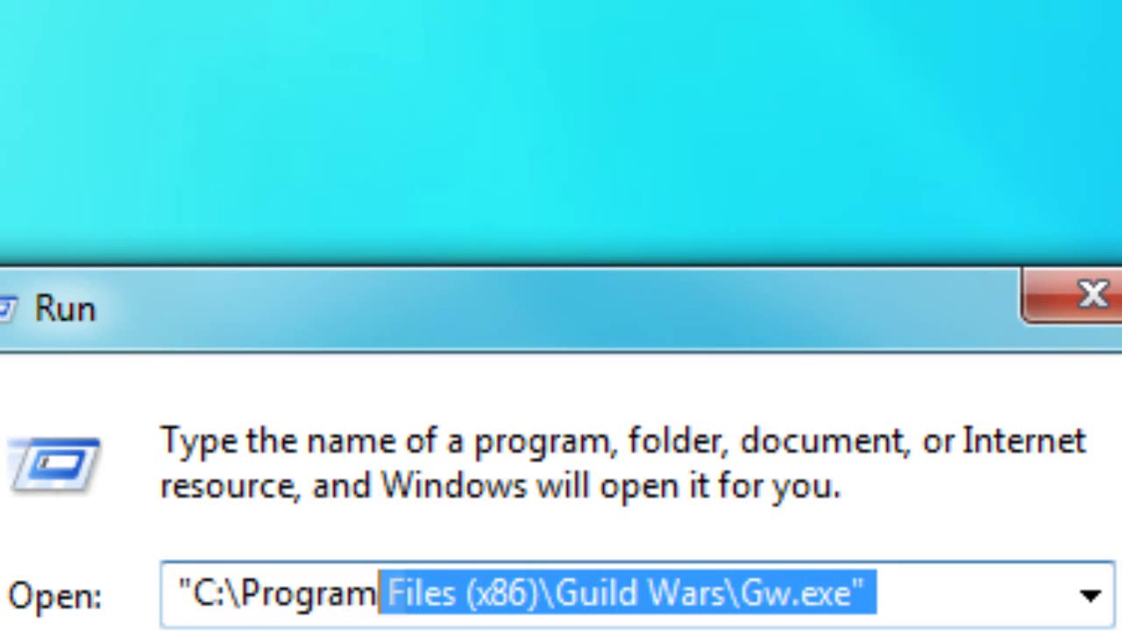
pyautogui.hotkey('shift', 'Left')
pyautogui.hotkey('shift', 'Left')
pyautogui.hotkey('shift', 'Left')
pyautogui.hotkey('shift', 'Left')
pyautogui.hotkey('shift', 'Left')
pyautogui.hotkey('shift', 'Left')
pyautogui.hotkey('shift', 'Left')
pyautogui.hotkey('shift', 'Left')
pyautogui.hotkey('shift', 'Left')
pyautogui.hotkey('shift', 'Left')
pyautogui.hotkey('shift', 'Left')
pyautogui.hotkey('shift', 'Left')
pyautogui.hotkey('shift', 'Left')
pyautogui.hotkey('shift', 'Left')
pyautogui.hotkey('shift', 'Left')
pyautogui.hotkey('shift', 'Left')
pyautogui.hotkey('shift', 'Left')
pyautogui.hotkey('shift', 'Left')
pyautogui.hotkey('shift', 'Left')
pyautogui.hotkey('shift', 'Left')
pyautogui.hotkey('shift', 'Left')
pyautogui.hotkey('shift', 'Left')
pyautogui.hotkey('shift', 'Left')
pyautogui.hotkey('shift', 'Left')
pyautogui.hotkey('shift', 'Left')
pyautogui.hotkey('shift', 'Left')
pyautogui.hotkey('shift', 'Left')
pyautogui.hotkey('shift', 'Left')
pyautogui.hotkey('shift', 'Left')
pyautogui.hotkey('shift', 'Left')
pyautogui.hotkey('shift', 'Left')
pyautogui.hotkey('shift', 'Left')
pyautogui.hotkey('shift', 'Right')
pyautogui.hotkey('shift', 'Right')
pyautogui.hotkey('shift', 'Right')
pyautogui.hotkey('shift', 'Right')
pyautogui.hotkey('shift', 'Right')
pyautogui.hotkey('shift', 'Right')
pyautogui.hotkey('shift', 'Right')
pyautogui.hotkey('shift', 'Right')
pyautogui.hotkey('shift', 'Right')
pyautogui.hotkey('shift', 'Right')
pyautogui.hotkey('shift', 'Right')
pyautogui.hotkey('shift', 'Right')
pyautogui.hotkey('shift', 'Right')
pyautogui.hotkey('shift', 'Right')
pyautogui.hotkey('shift', 'Right')
pyautogui.hotkey('shift', 'Right')
pyautogui.hotkey('shift', 'Right')
pyautogui.hotkey('shift', 'Right')
pyautogui.hotkey('shift', 'Right')
pyautogui.hotkey('shift', 'Right')
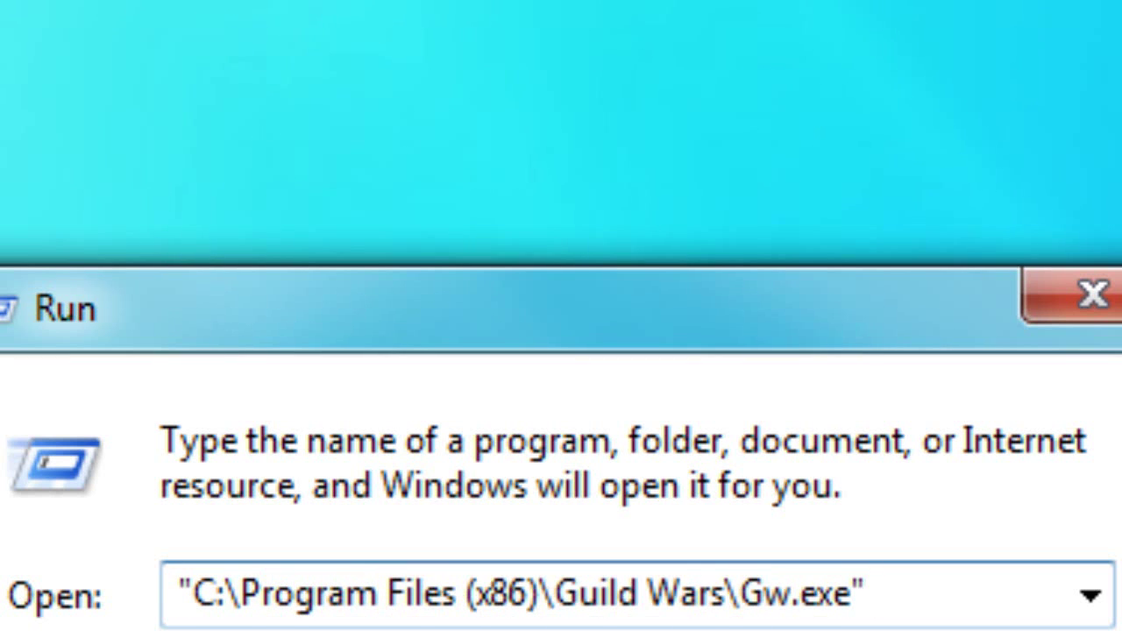
pyautogui.hotkey('shift', 'Left')
pyautogui.hotkey('shift', 'Left')
pyautogui.hotkey('shift', 'Left')
pyautogui.hotkey('shift', 'Left')
pyautogui.hotkey('shift', 'Left')
pyautogui.hotkey('shift', 'Left')
pyautogui.hotkey('shift', 'Left')
pyautogui.hotkey('shift', 'Left')
pyautogui.hotkey('shift', 'Left')
pyautogui.hotkey('shift', 'Left')
pyautogui.hotkey('shift', 'Left')
pyautogui.hotkey('shift', 'Left')
pyautogui.hotkey('shift', 'Left')
pyautogui.hotkey('shift', 'Left')
pyautogui.hotkey('shift', 'Left')
pyautogui.hotkey('shift', 'Left')
pyautogui.hotkey('shift', 'Left')
pyautogui.hotkey('shift', 'Left')
pyautogui.hotkey('shift', 'Left')
pyautogui.hotkey('shift', 'Left')
pyautogui.hotkey('shift', 'Right')
pyautogui.hotkey('shift', 'Right')
pyautogui.hotkey('shift', 'Right')
pyautogui.hotkey('shift', 'Right')
pyautogui.hotkey('shift', 'Right')
pyautogui.hotkey('shift', 'Right')
pyautogui.hotkey('shift', 'Right')
pyautogui.hotkey('shift', 'Right')
pyautogui.hotkey('shift', 'Right')
pyautogui.hotkey('shift', 'Right')
pyautogui.hotkey('shift', 'Right')
pyautogui.hotkey('shift', 'Right')
pyautogui.hotkey('shift', 'Right')
pyautogui.hotkey('shift', 'Right')
pyautogui.hotkey('shift', 'Right')
pyautogui.hotkey('shift', 'Right')
pyautogui.hotkey('shift', 'Right')
pyautogui.hotkey('shift', 'Right')
pyautogui.hotkey('shift', 'Right')
pyautogui.hotkey('shift', 'Right')
pyautogui.hotkey('shift', 'Right')
pyautogui.write('-command')
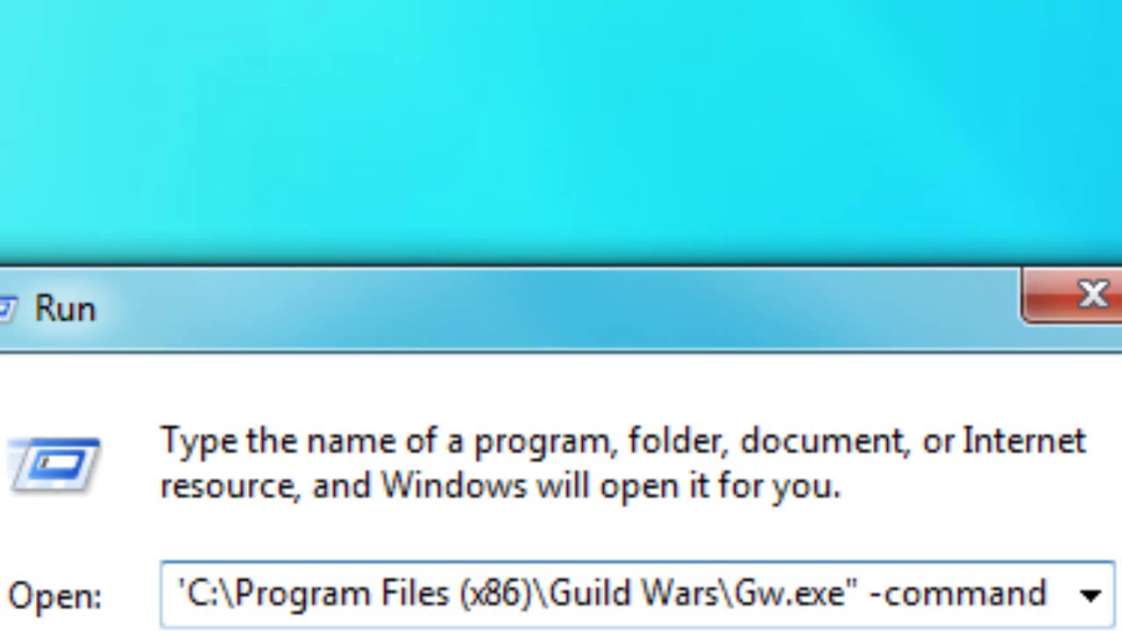
# - Replace the -command switch with -BMP after the Gw.exe path
pyautogui.press('BackSpace')
pyautogui.press('BackSpace')
pyautogui.press('BackSpace')
pyautogui.press('BackSpace')
pyautogui.press('BackSpace')
pyautogui.press('BackSpace')
pyautogui.press('BackSpace')
pyautogui.press('BackSpace')
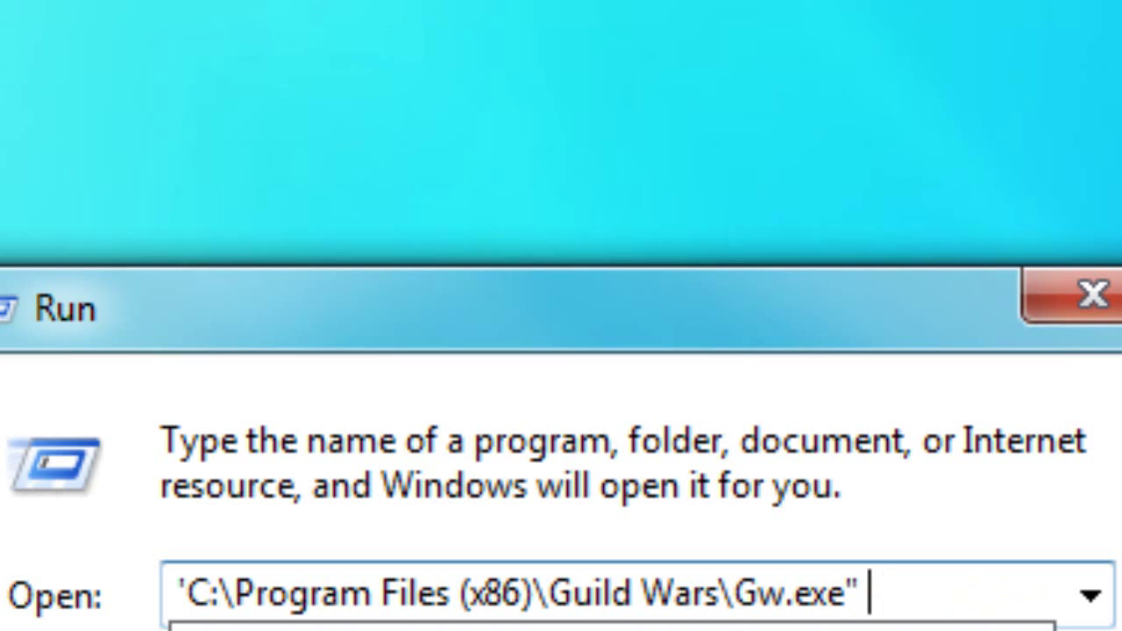
pyautogui.write('-')
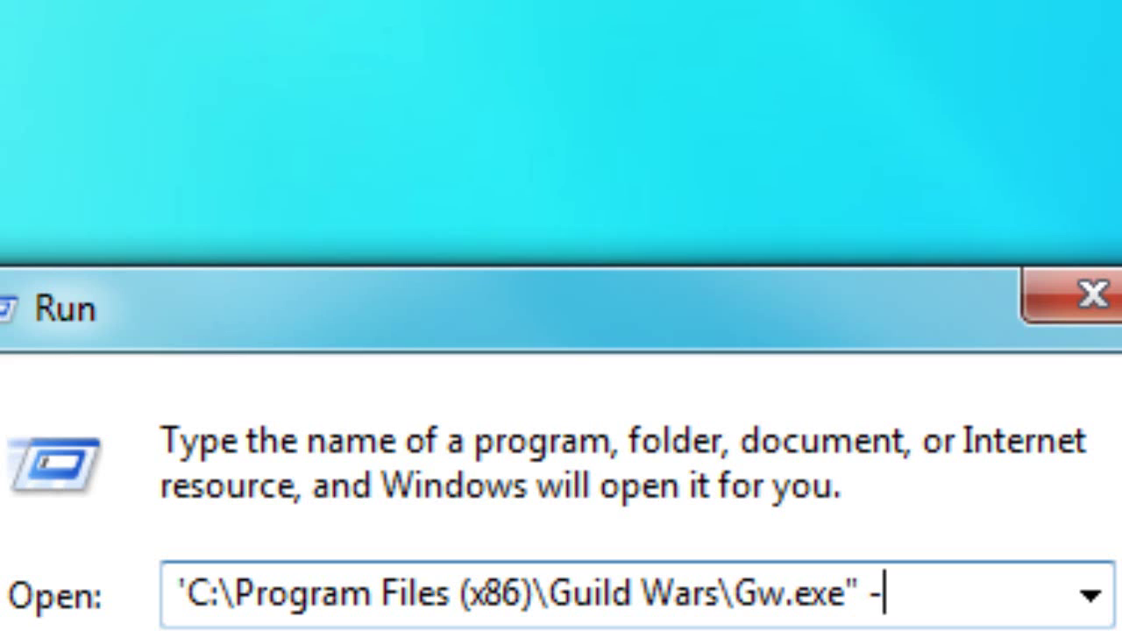
pyautogui.press('BackSpace')
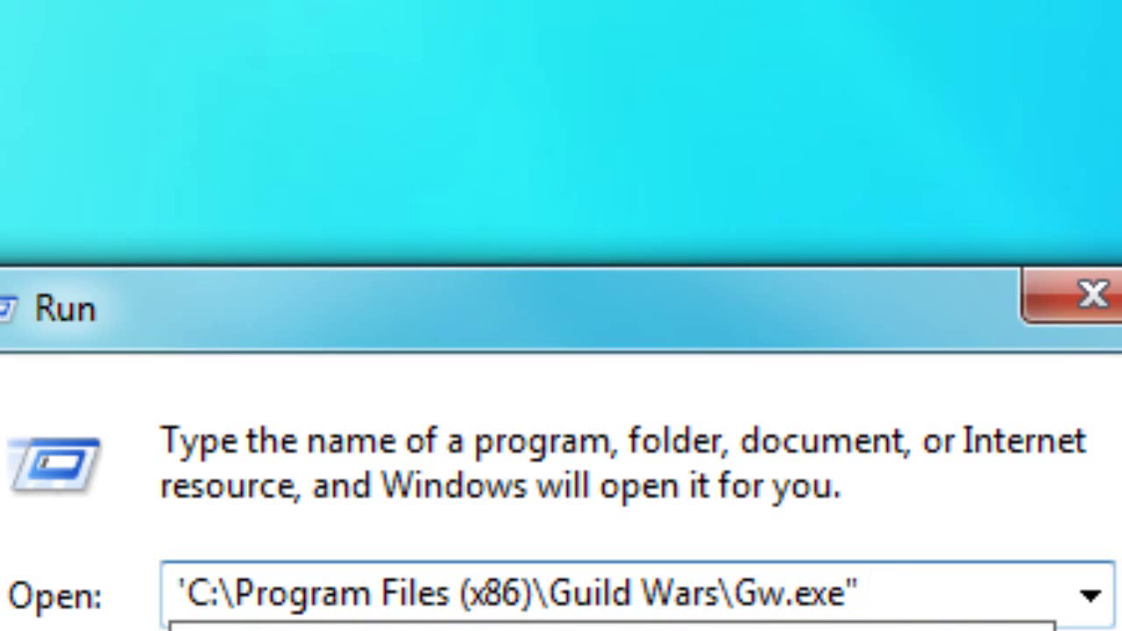
pyautogui.write('-BMP')
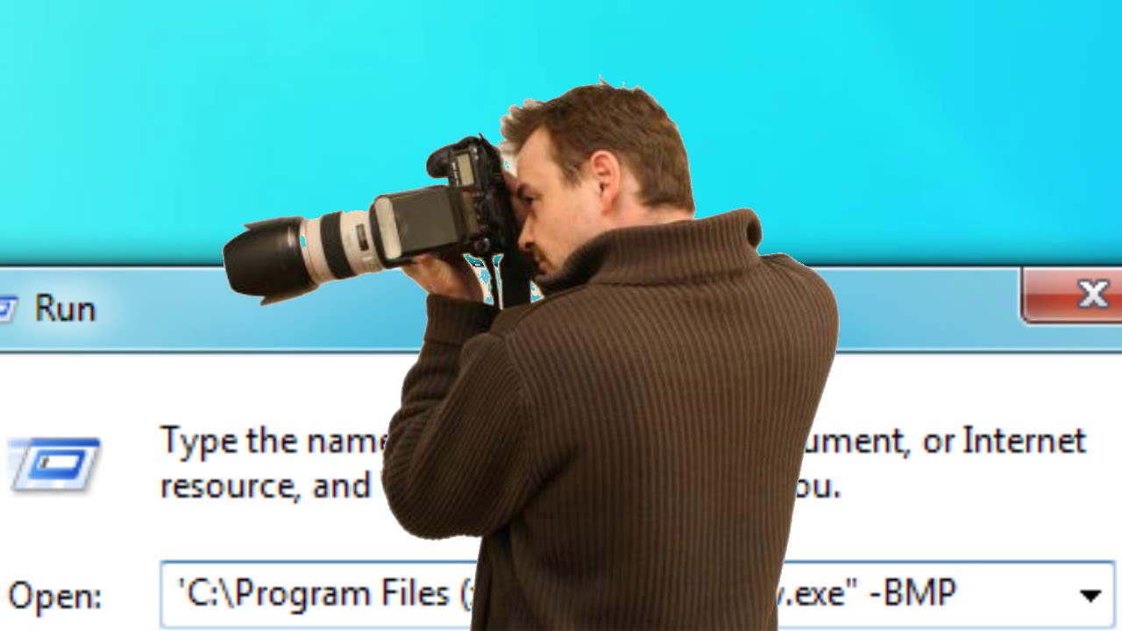
# - Erase -BMP, type the dx8 switch, then start erasing the -image switch
pyautogui.press('BackSpace')
pyautogui.press('BackSpace')
pyautogui.press('BackSpace')
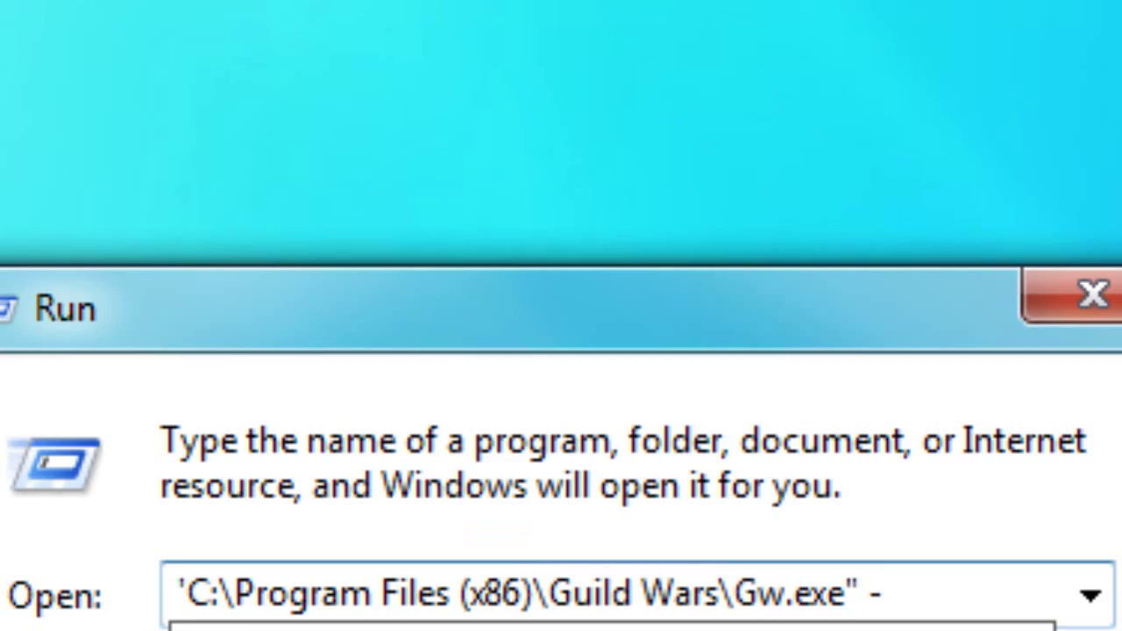
pyautogui.write('dx')
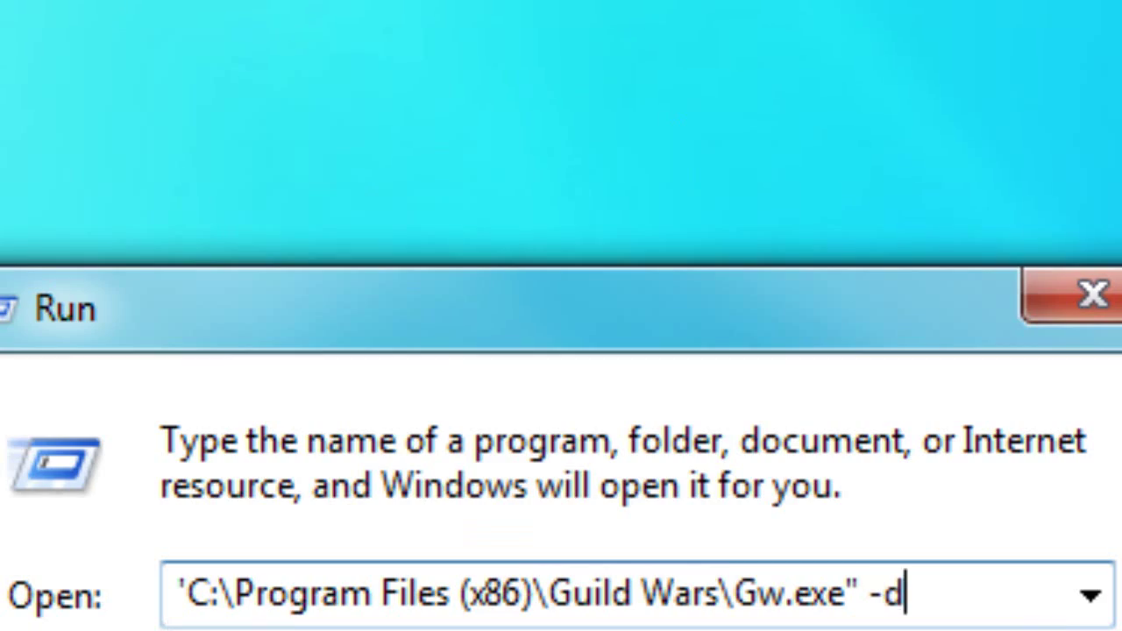
pyautogui.write('8')
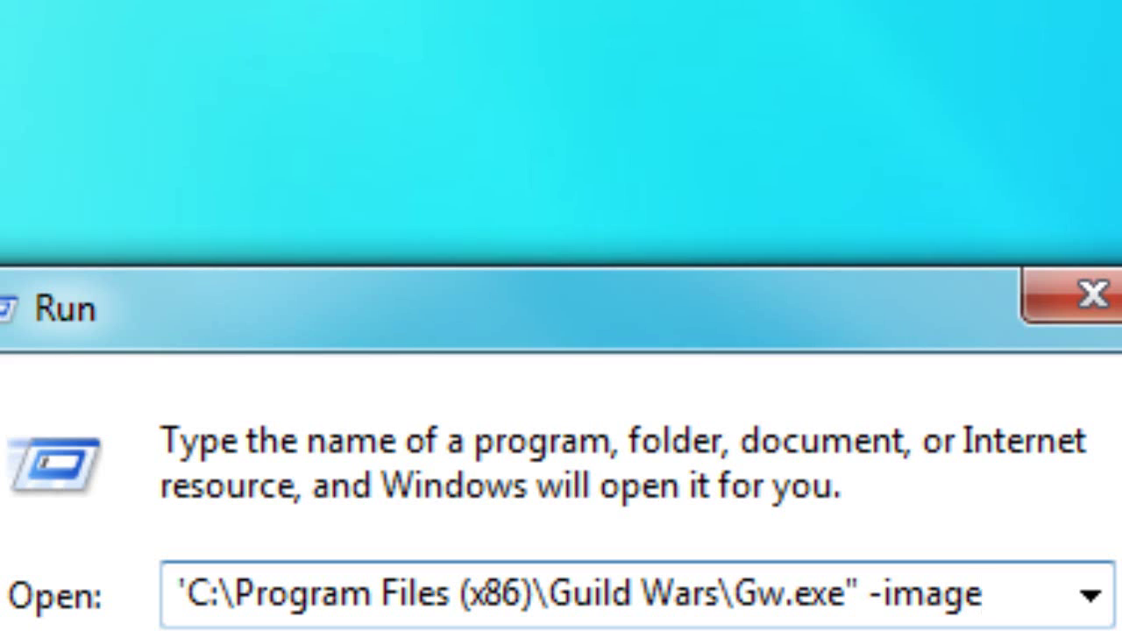
pyautogui.press('BackSpace')
pyautogui.press('BackSpace')
pyautogui.press('BackSpace')
pyautogui.press('BackSpace')
pyautogui.press('BackSpace')
# - Try and erase the -mute switch, then end the Gw.exe command with -password
pyautogui.write('mute')
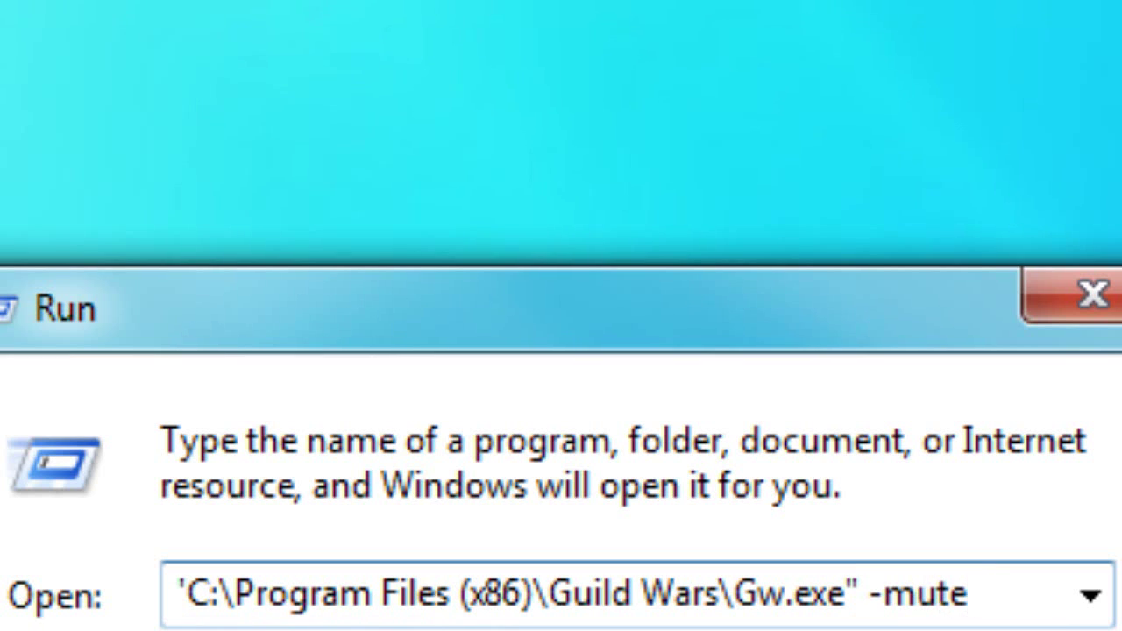
pyautogui.press('BackSpace')
pyautogui.press('BackSpace')
pyautogui.press('BackSpace')
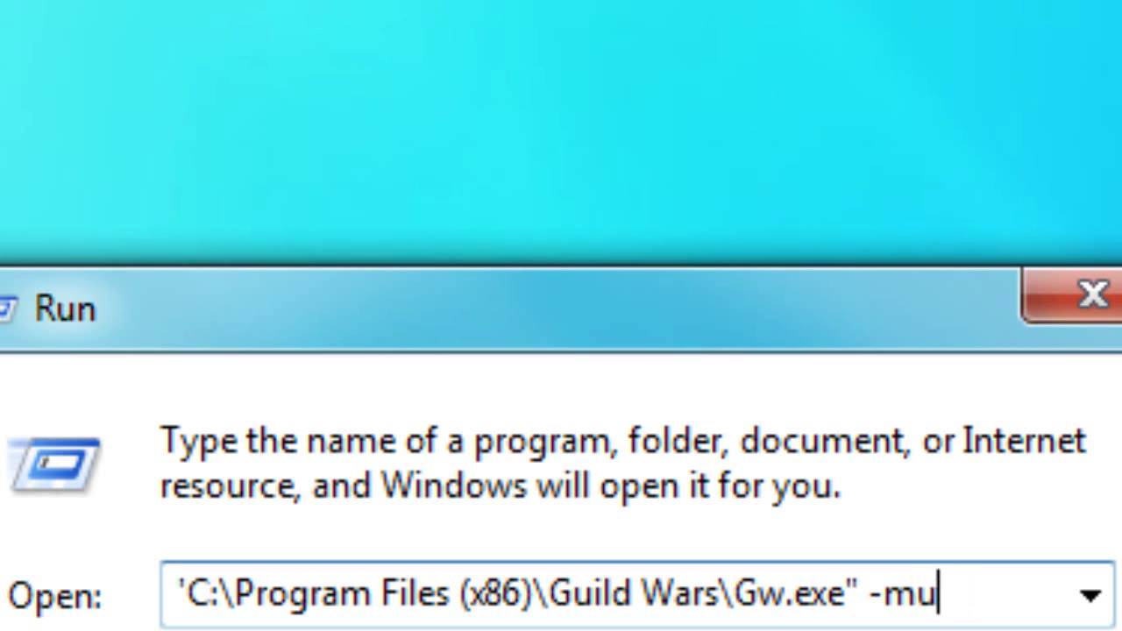
pyautogui.press('BackSpace')
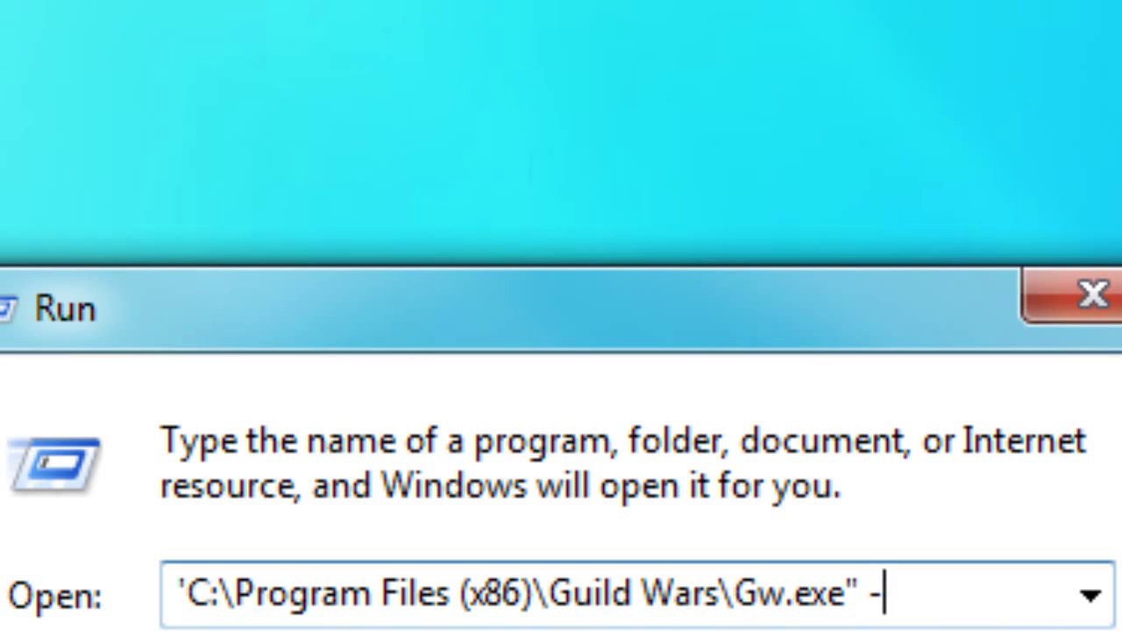
pyautogui.write('password')
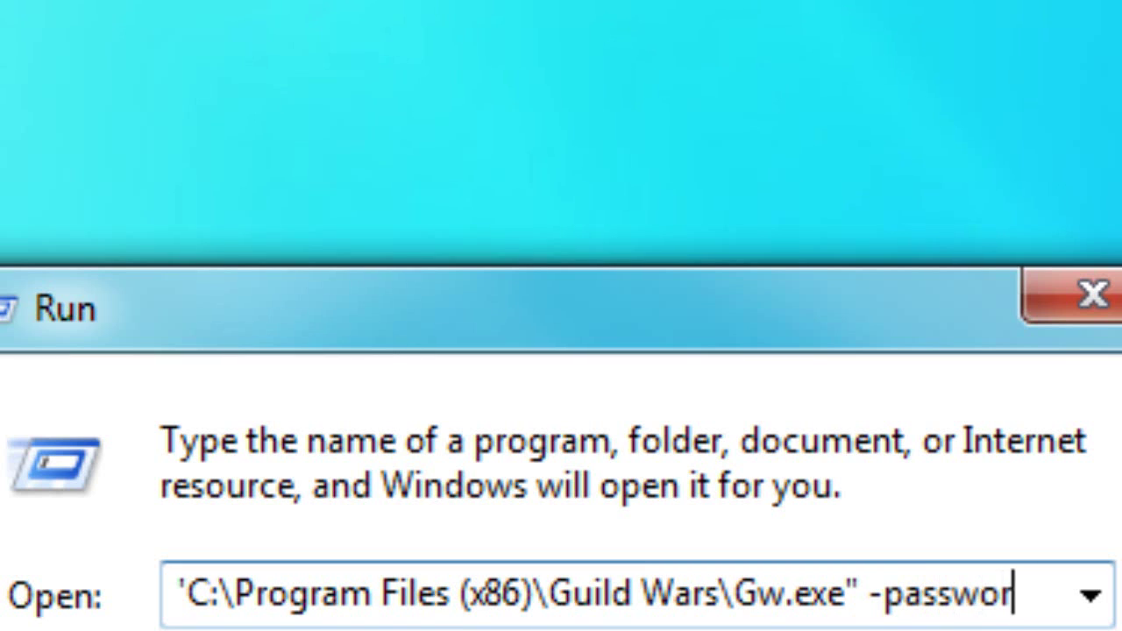
pyautogui.press('BackSpace')
pyautogui.press('BackSpace')
pyautogui.press('BackSpace')
pyautogui.press('BackSpace')
pyautogui.press('BackSpace')
pyautogui.press('BackSpace')
pyautogui.press('BackSpace')
pyautogui.press('BackSpace')
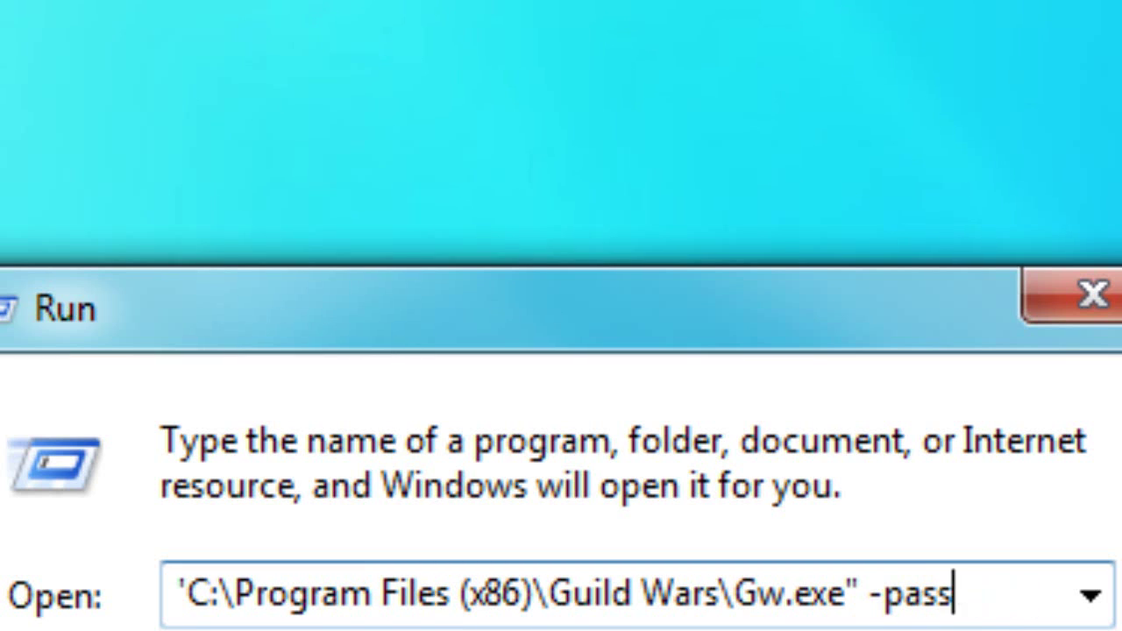
pyautogui.write('em')
pyautogui.press('BackSpace')
pyautogui.press('BackSpace')
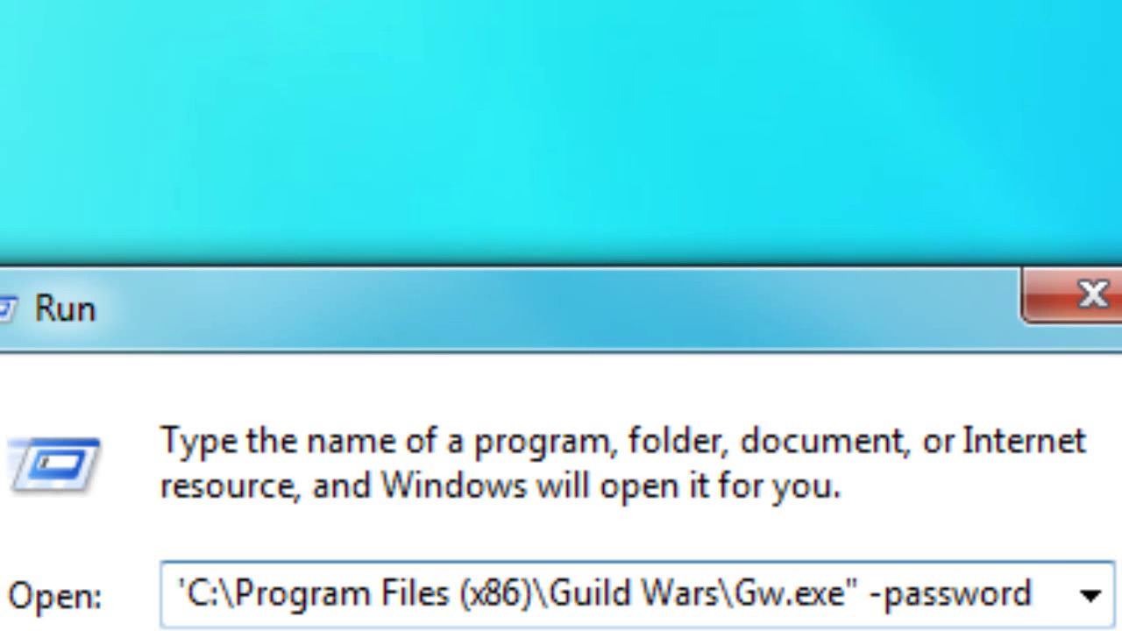
# - Enter the account password after -password and run the Gw.exe command line
pyautogui.write('my')
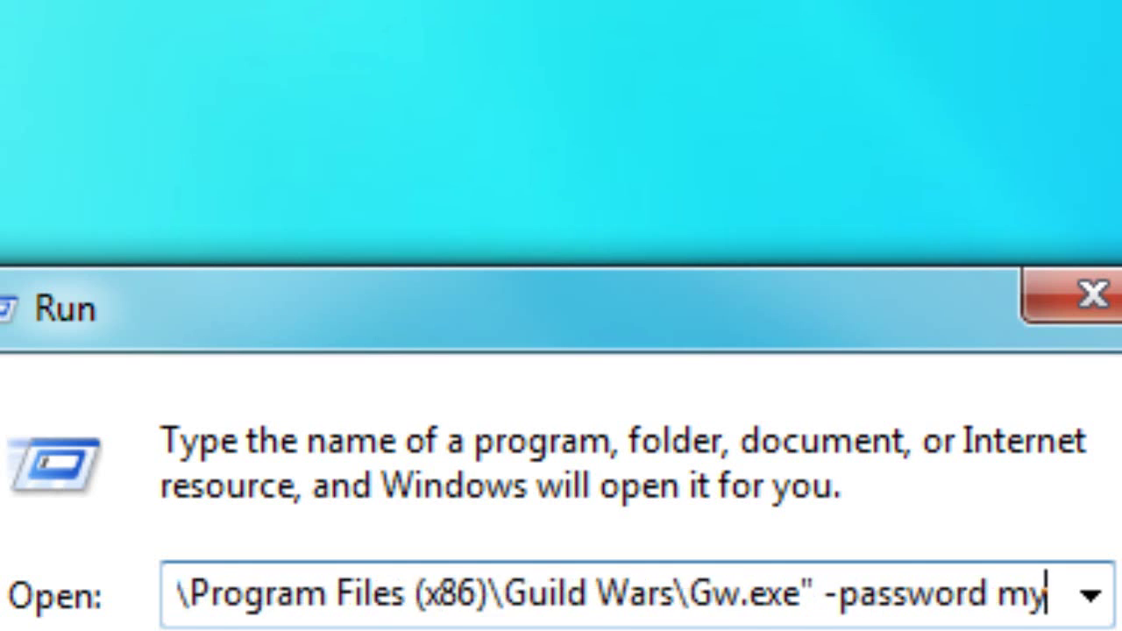
pyautogui.press('Return')
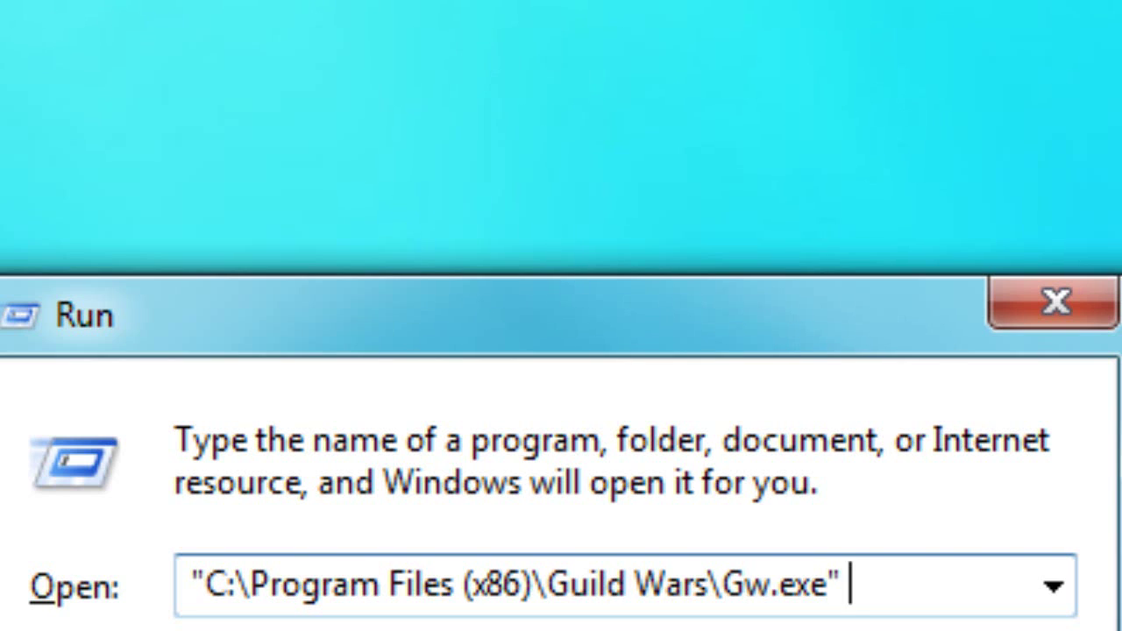
# - Start the -email switch, and toggle the login screen's Remember option, leaving it ticked
pyautogui.write('-ema')
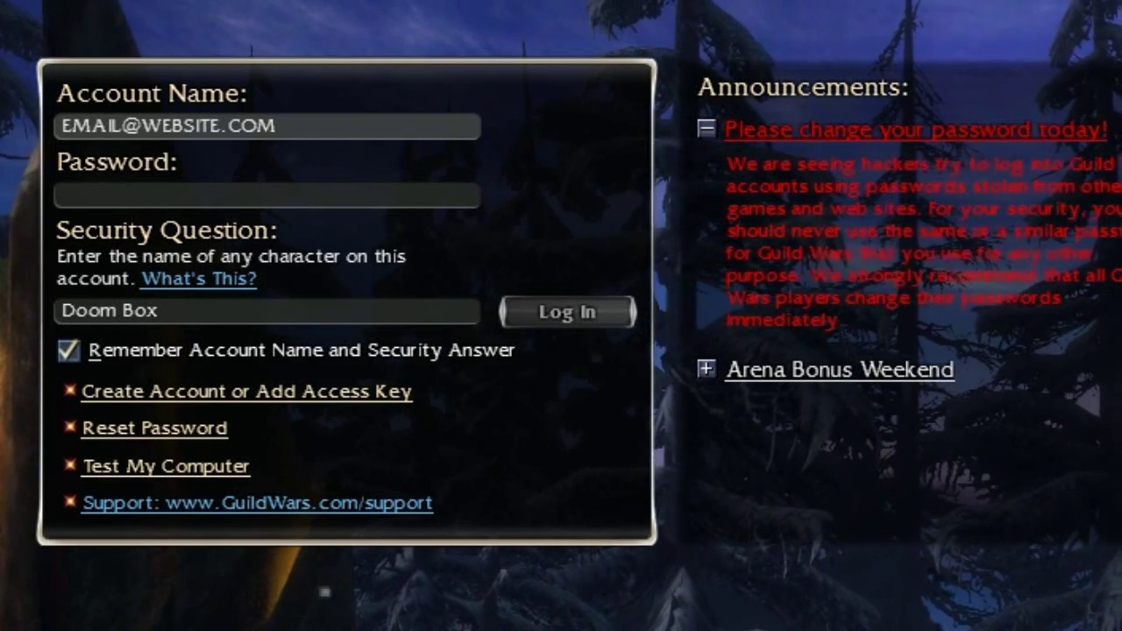
pyautogui.hotkey('alt', 'r')
pyautogui.hotkey('alt', 'r')
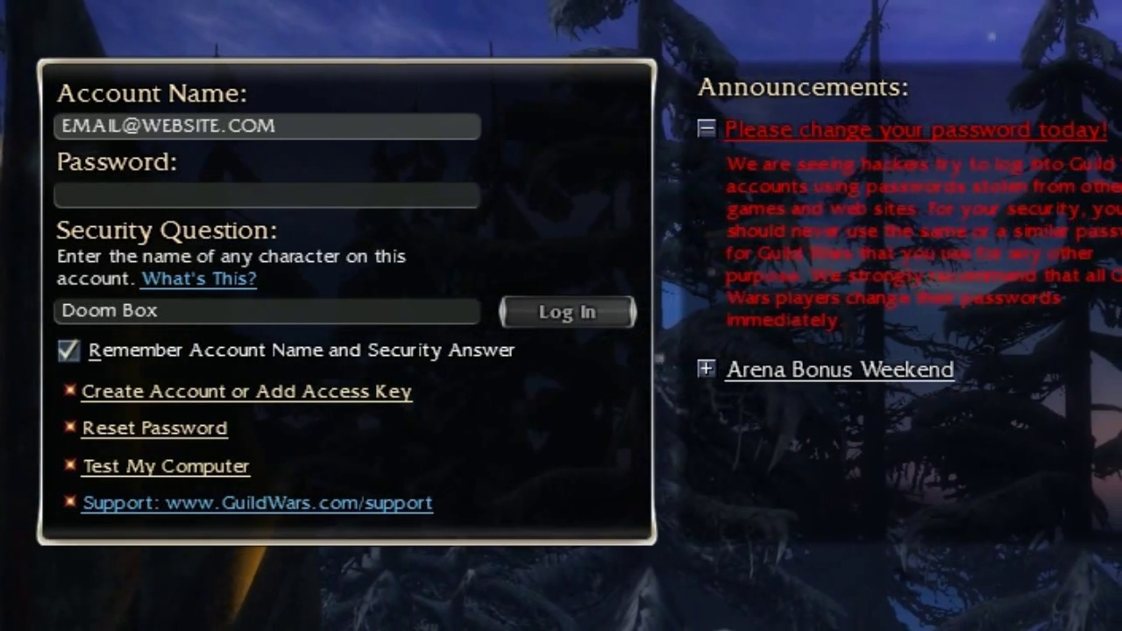
pyautogui.hotkey('alt', 'r')
pyautogui.hotkey('alt', 'r')
pyautogui.hotkey('alt', 'r')
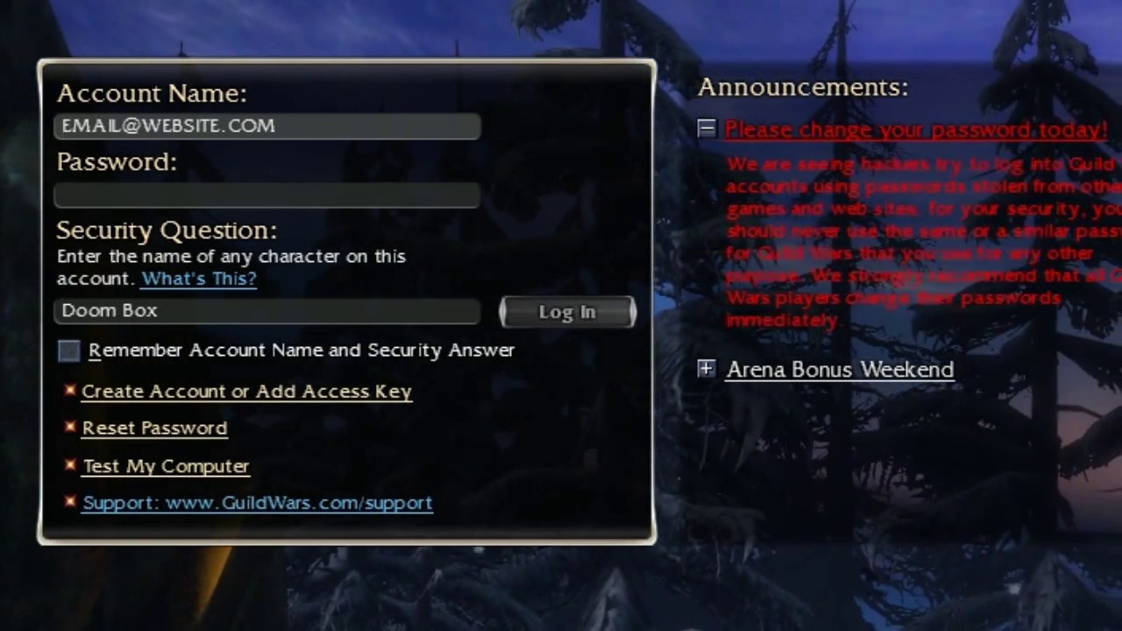
pyautogui.hotkey('alt', 'r')
# - Select the account name, then the security answer field on the login screen
pyautogui.doubleClick(208, 126)
pyautogui.hotkey('shift', 'Left')
pyautogui.hotkey('shift', 'Left')
pyautogui.hotkey('shift', 'Left')
pyautogui.hotkey('shift', 'Left')
pyautogui.hotkey('shift', 'Left')
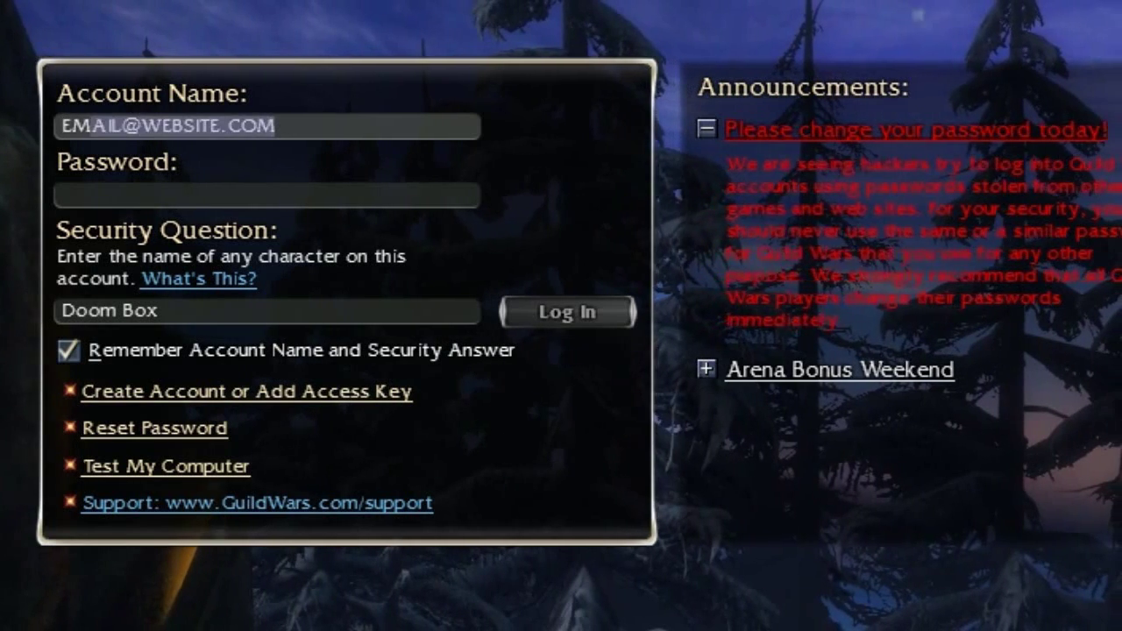
pyautogui.press('Tab')
pyautogui.press('Tab')
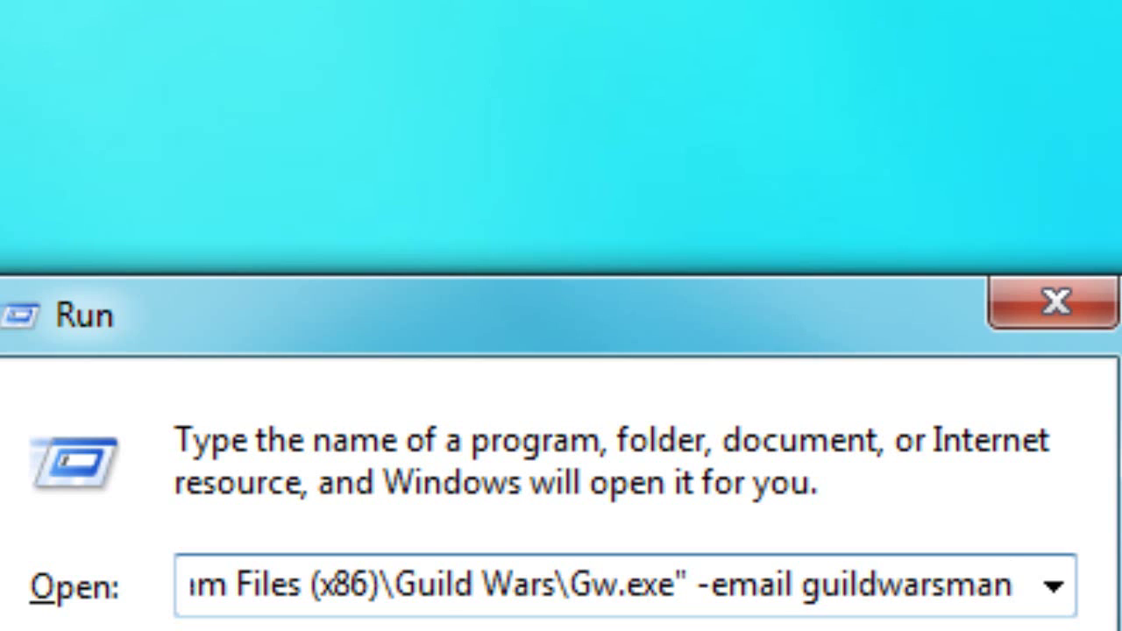
# - Finish the account e-mail after -email and add -character "doom box" to the command
pyautogui.write('@')
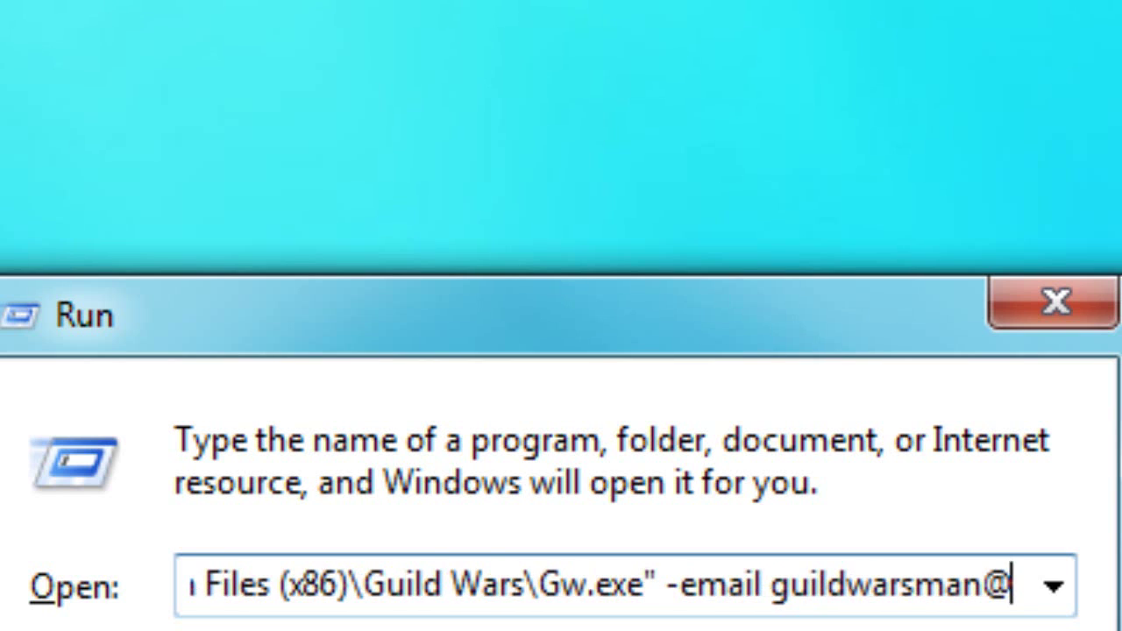
pyautogui.write('gw.com')
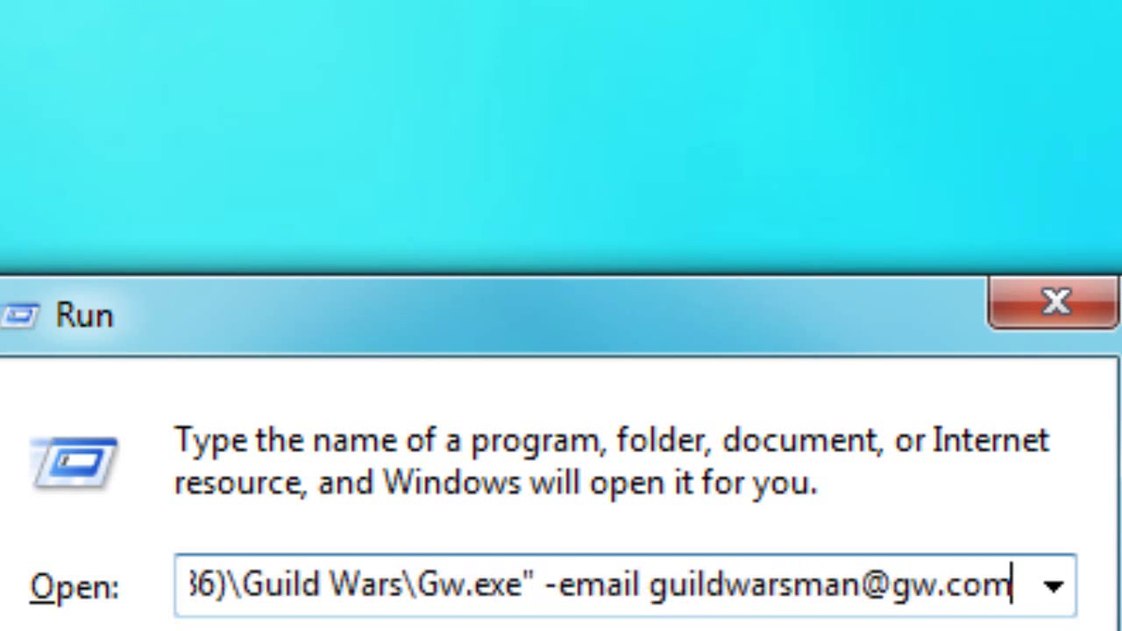
pyautogui.write(' -character')
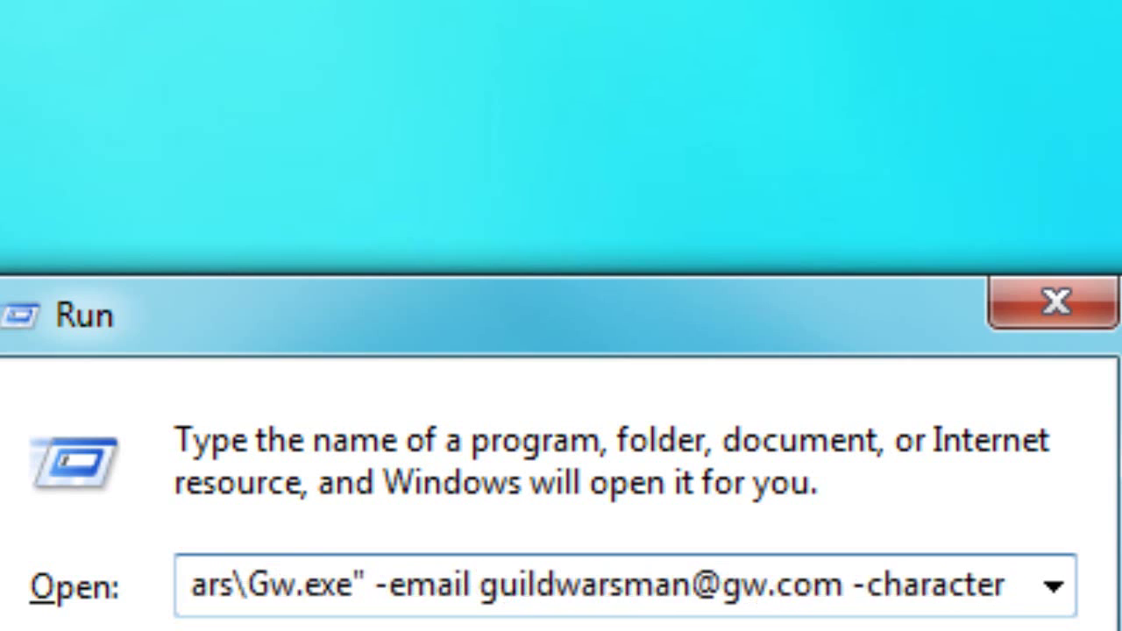
pyautogui.write(' "doom box"')
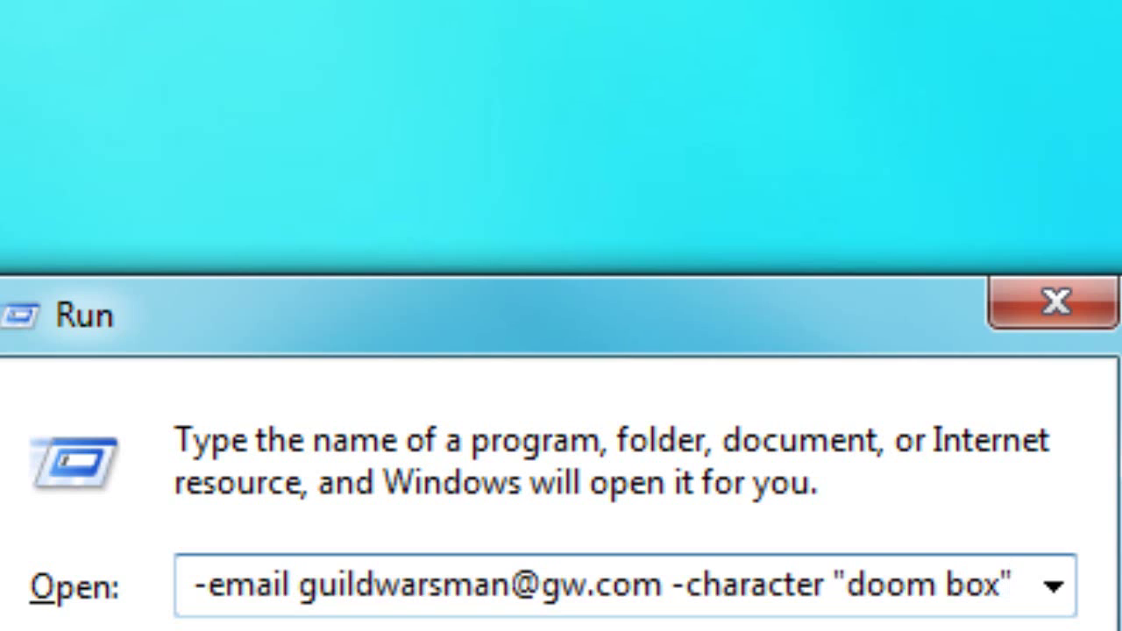
pyautogui.press('Left')
pyautogui.press('Left')
pyautogui.press('Left')
pyautogui.press('Left')
pyautogui.press('Left')
pyautogui.press('Left')
pyautogui.press('Left')
pyautogui.press('Left')
pyautogui.press('Left')
pyautogui.press('Left')
pyautogui.press('Left')
pyautogui.press('Left')
pyautogui.press('Left')
pyautogui.press('Left')
pyautogui.press('Left')
pyautogui.press('Left')
pyautogui.press('Left')
pyautogui.press('Left')
pyautogui.press('Left')
pyautogui.press('Left')
pyautogui.press('Left')
pyautogui.press('Left')
pyautogui.press('Left')
pyautogui.press('Left')
pyautogui.press('Left')
pyautogui.press('Left')
pyautogui.press('Left')
pyautogui.press('Left')
pyautogui.press('Left')
pyautogui.press('Left')
pyautogui.press('Left')
pyautogui.press('Left')
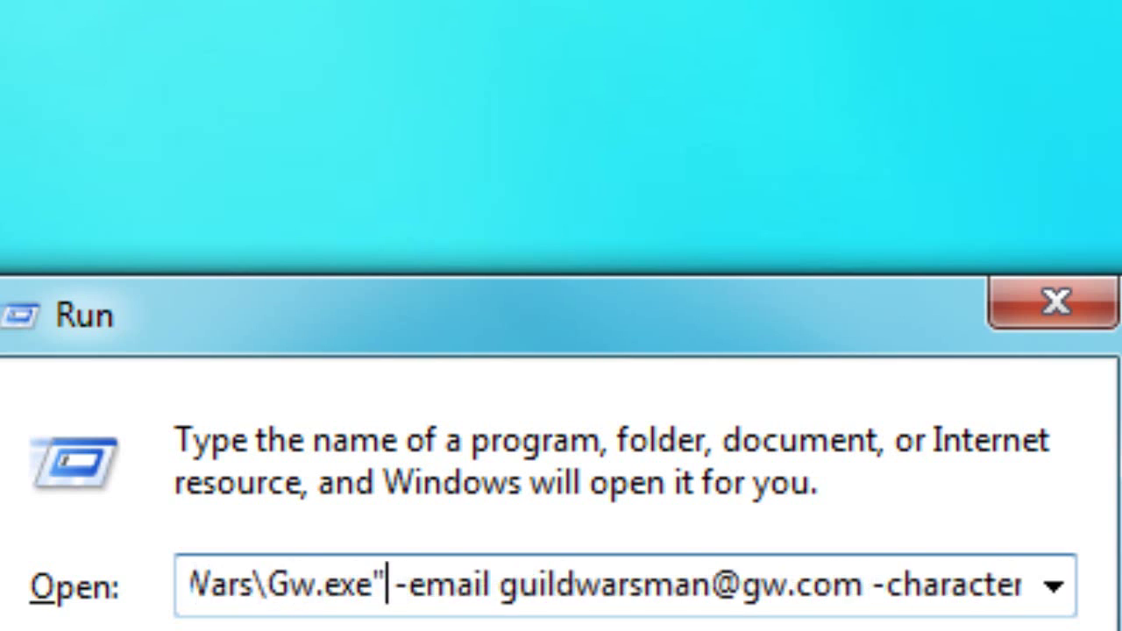
pyautogui.press('Left')
pyautogui.press('Left')
pyautogui.press('Left')
pyautogui.press('Left')
# - Replace all switch text after the dash with noshaders
pyautogui.moveTo(614, 584); pyautogui.dragTo(1017, 584)
pyautogui.write('no')
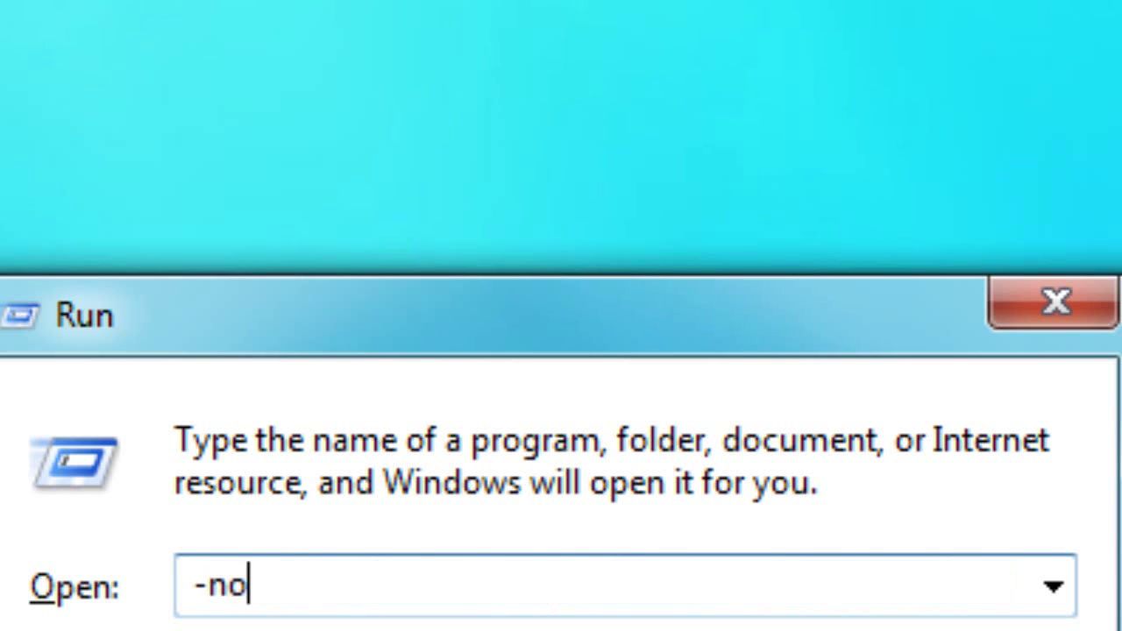
pyautogui.write('shaders\\Gw.exe"')
pyautogui.press('Left')
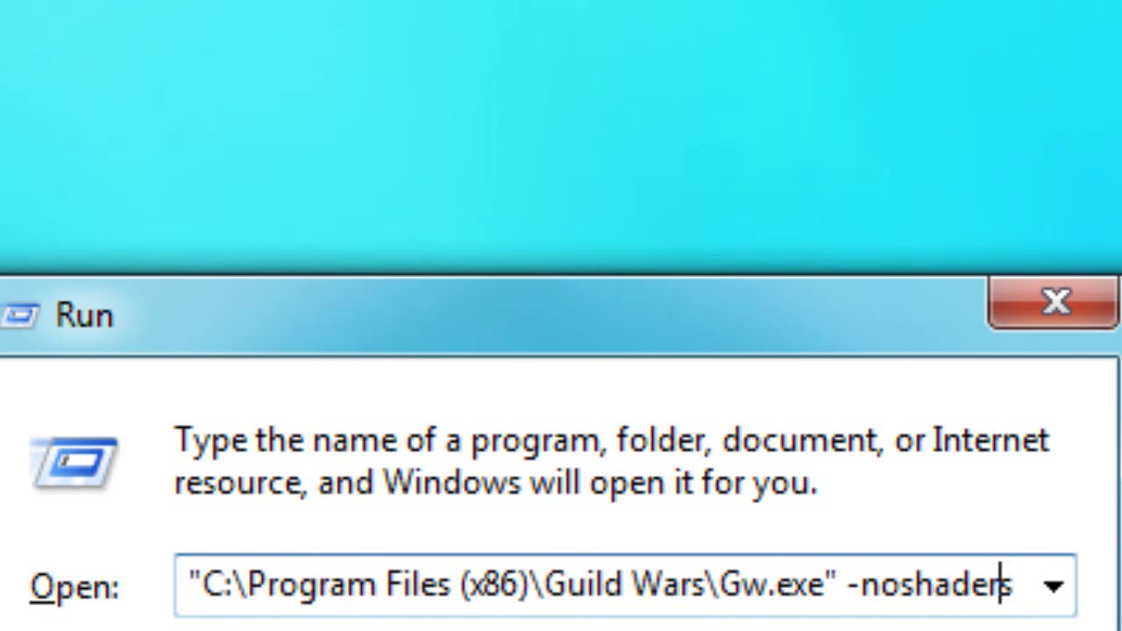
pyautogui.press('Left')
pyautogui.press('Left')
pyautogui.press('Left')
pyautogui.press('Left')
pyautogui.press('Left')
pyautogui.press('Left')
pyautogui.press('Left')
pyautogui.press('Left')
# - Swap noshaders for uninstall, leaving the Gw.exe path followed only by -uninstall
pyautogui.press('Right')
pyautogui.press('Right')
pyautogui.press('Right')
pyautogui.press('Right')
pyautogui.press('Right')
pyautogui.press('Right')
pyautogui.press('Right')
pyautogui.press('Right')
pyautogui.hotkey('shift', 'Left')
pyautogui.hotkey('shift', 'Left')
pyautogui.hotkey('shift', 'Left')
pyautogui.hotkey('shift', 'Left')
pyautogui.hotkey('shift', 'Left')
pyautogui.hotkey('shift', 'Left')
pyautogui.hotkey('shift', 'Right')
pyautogui.hotkey('shift', 'Right')
pyautogui.hotkey('shift', 'Right')
pyautogui.hotkey('shift', 'Left')
pyautogui.hotkey('shift', 'Left')
pyautogui.hotkey('shift', 'Left')
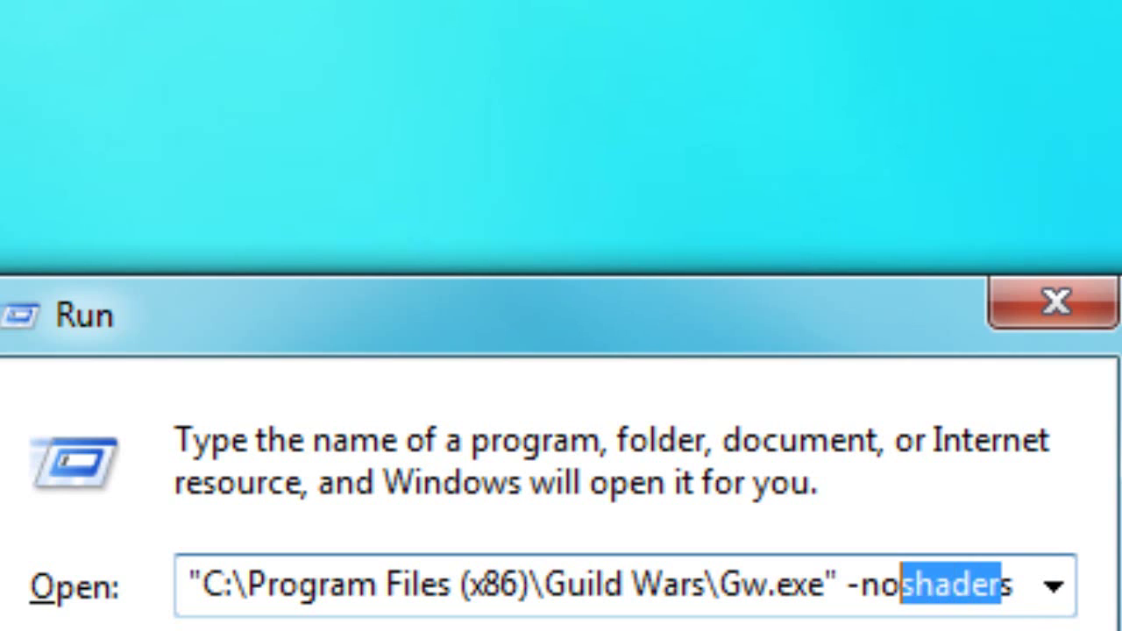
pyautogui.press('End')
pyautogui.hotkey('shift', 'Left')
pyautogui.hotkey('shift', 'Left')
pyautogui.hotkey('shift', 'Left')
pyautogui.hotkey('shift', 'Left')
pyautogui.hotkey('shift', 'Left')
pyautogui.hotkey('shift', 'Left')
pyautogui.hotkey('shift', 'Left')
pyautogui.hotkey('shift', 'Left')
pyautogui.hotkey('shift', 'Left')
pyautogui.hotkey('shift', 'Left')
pyautogui.hotkey('shift', 'Right')
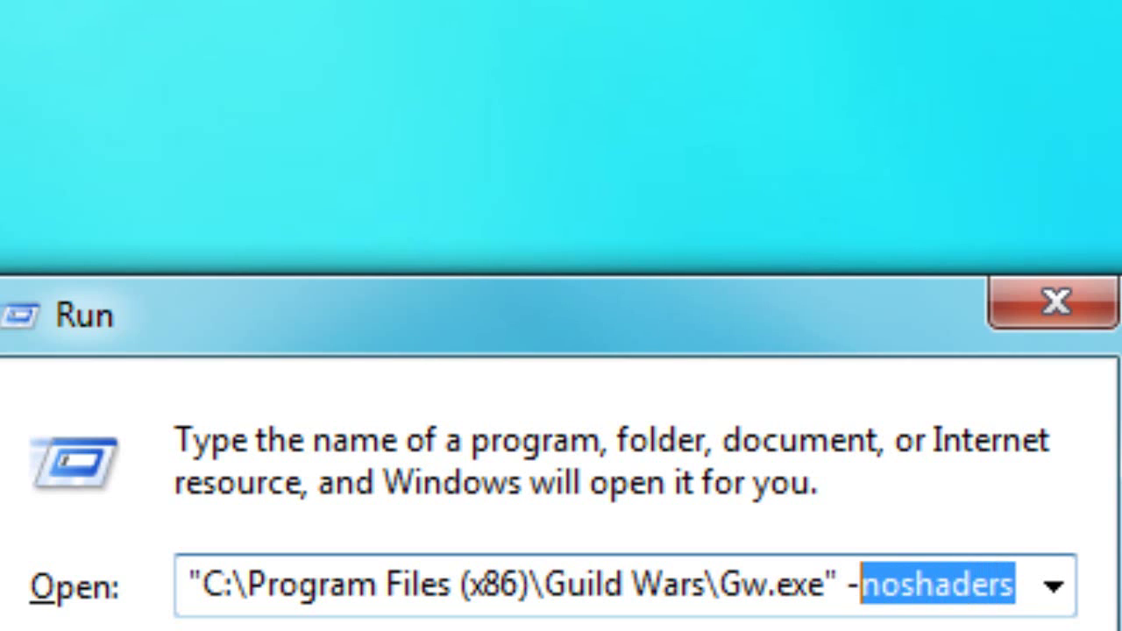
pyautogui.press('BackSpace')
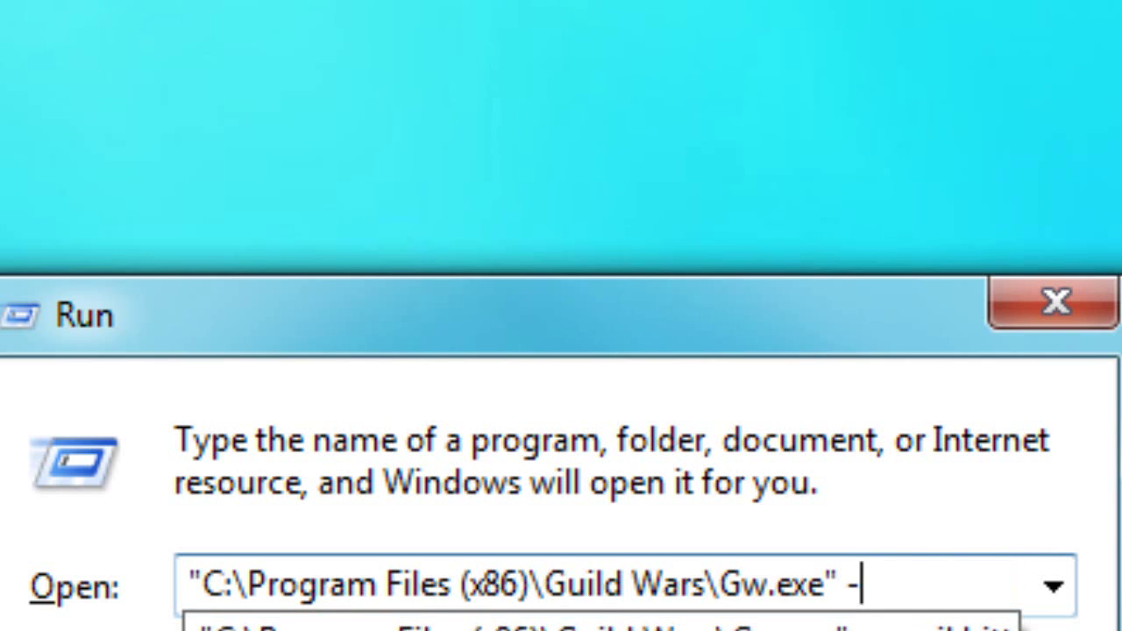
pyautogui.write('uninstall')
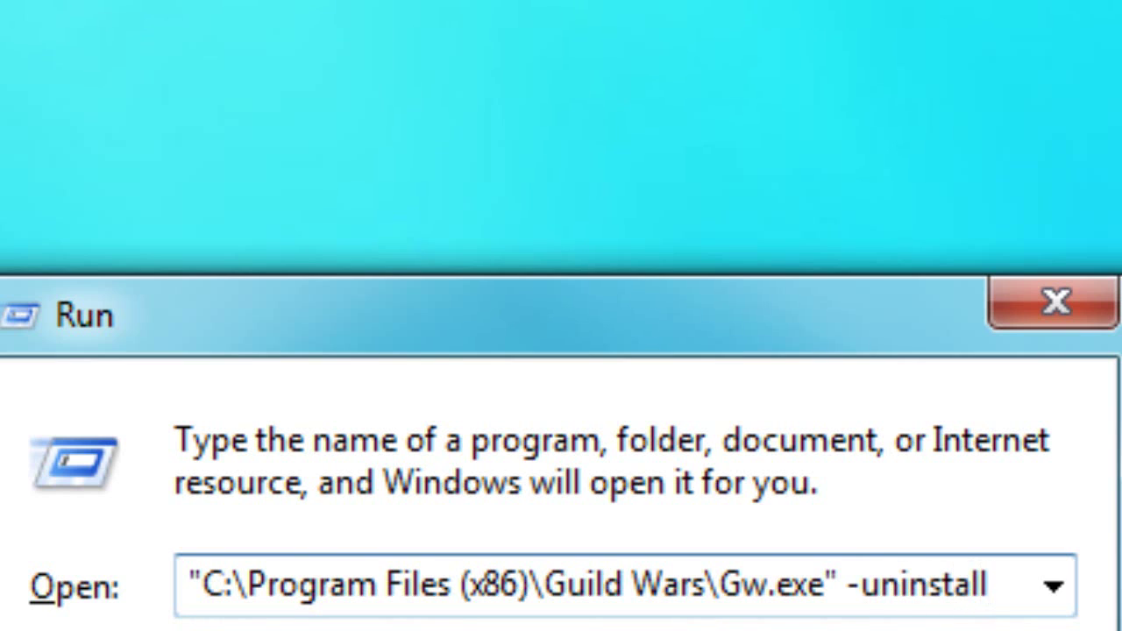